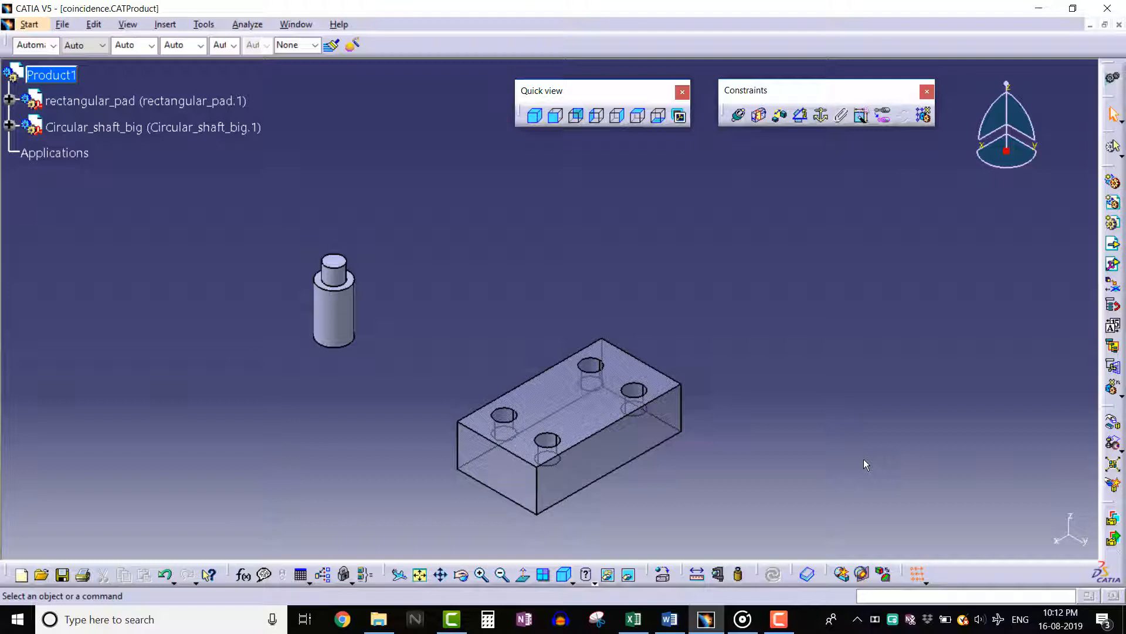
# Step: Move the rectangular pad along the X axis, away from the shaft, using Manipulation
pyautogui.click(1113, 423)
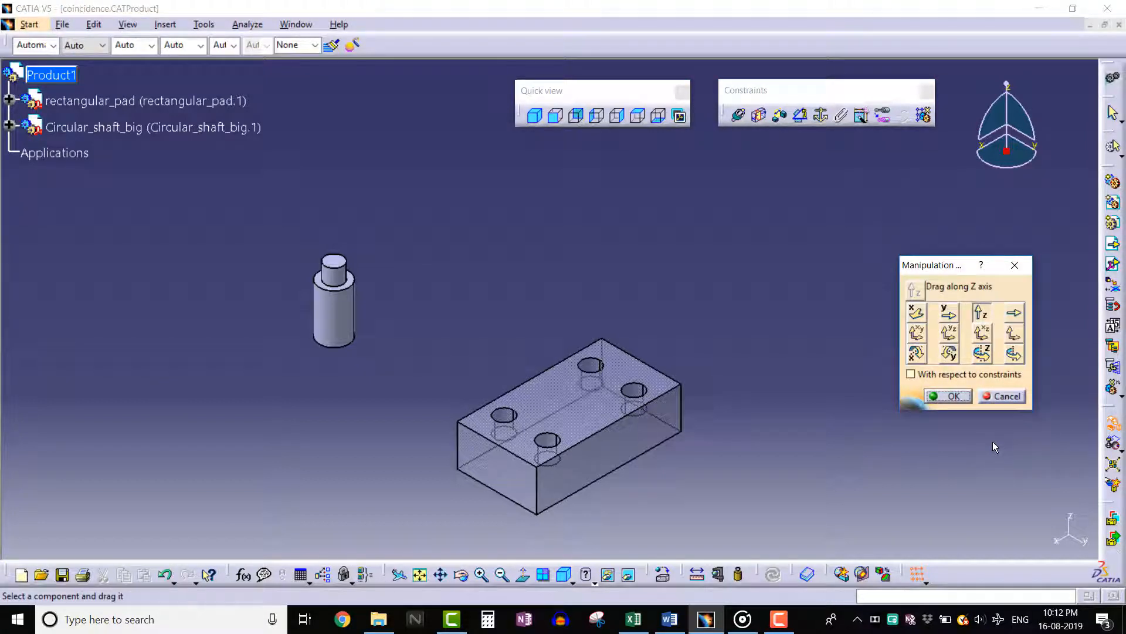
pyautogui.moveTo(797, 352); pyautogui.dragTo(790, 394, button='middle')
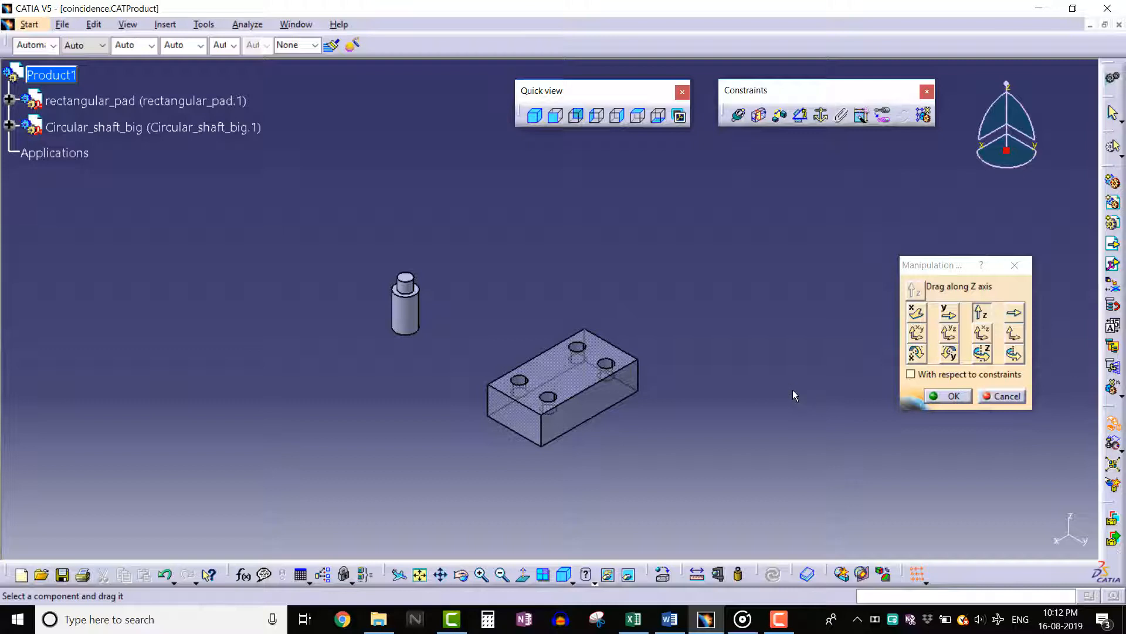
pyautogui.click(915, 313)
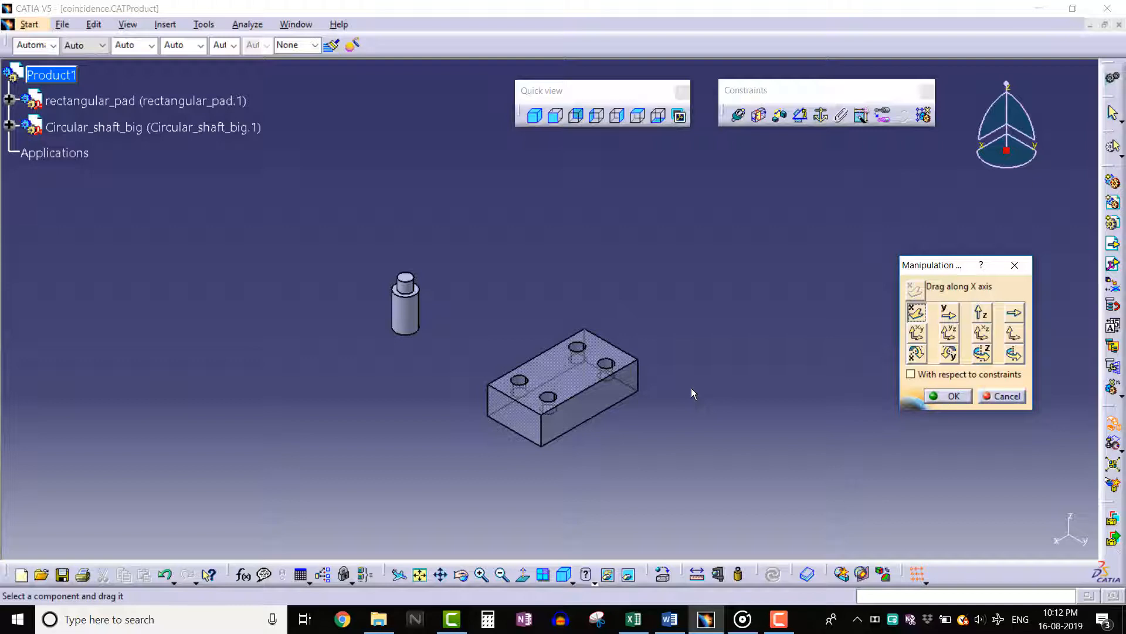
pyautogui.moveTo(611, 397); pyautogui.dragTo(657, 357)
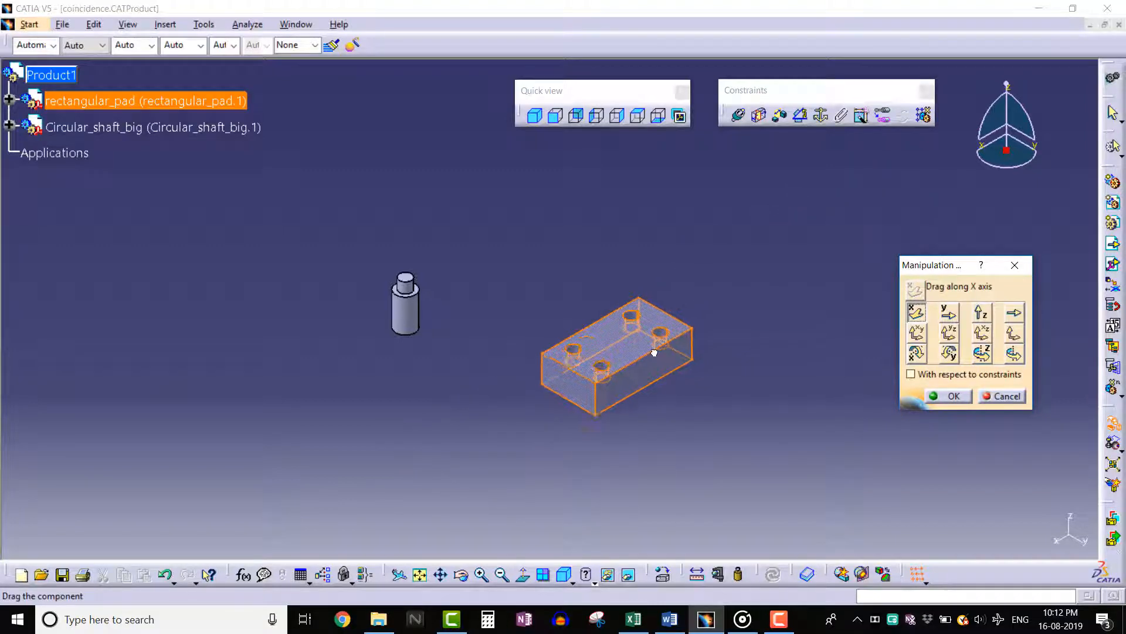
# Step: Move the rectangular pad along the Y axis farther from the shaft, and shift it along the Z axis
pyautogui.moveTo(488, 420); pyautogui.dragTo(629, 382, button='middle')
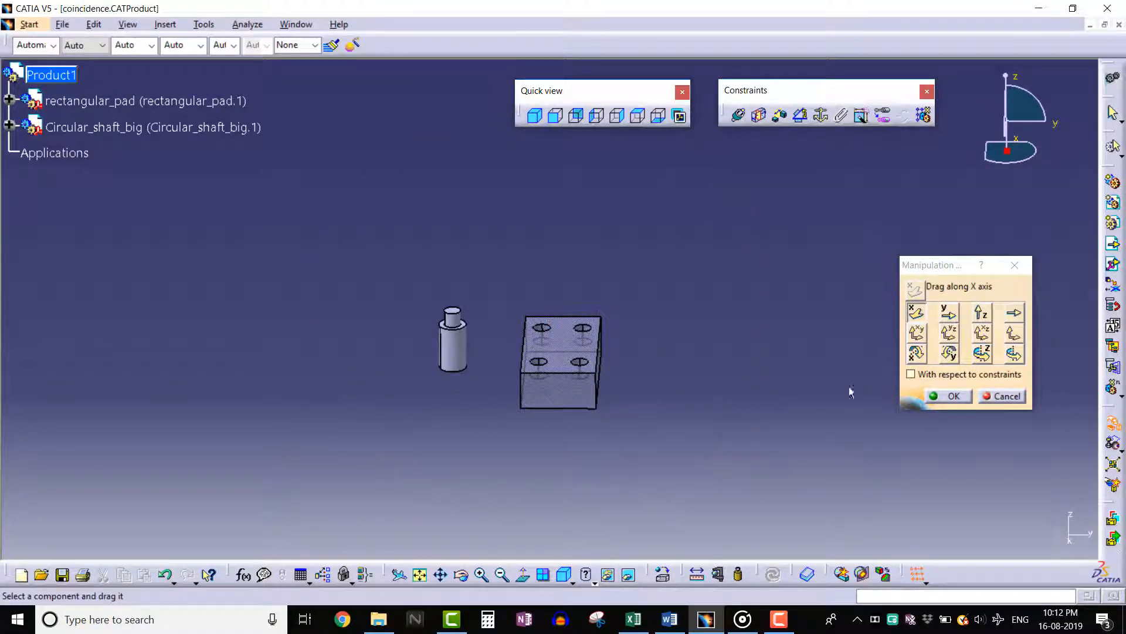
pyautogui.click(949, 312)
pyautogui.moveTo(573, 394); pyautogui.dragTo(755, 395)
pyautogui.click(980, 312)
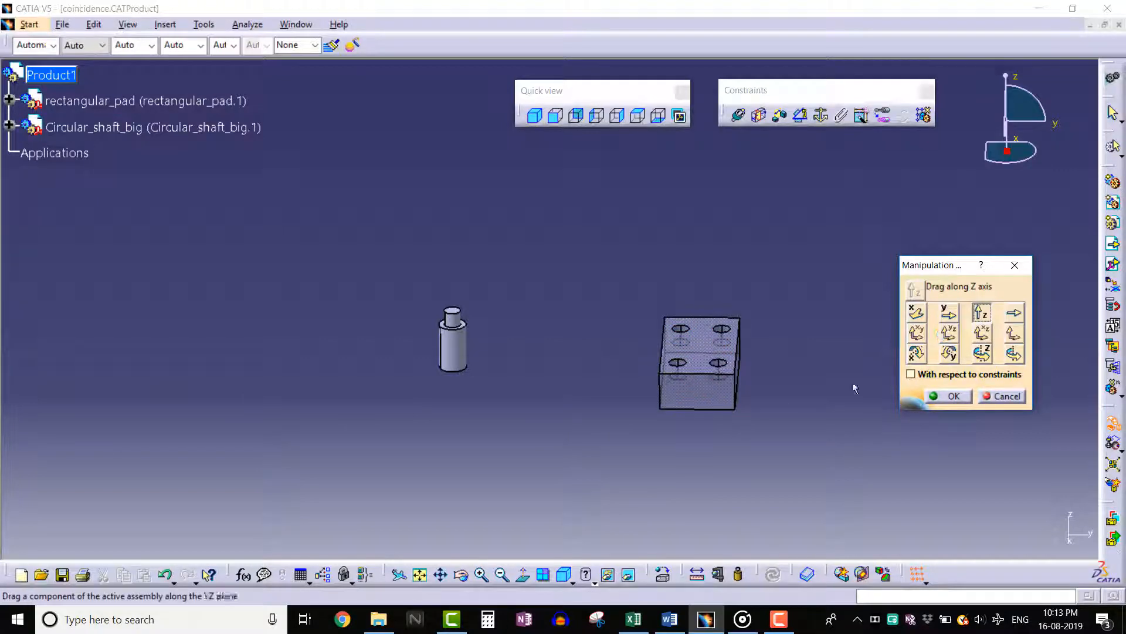
pyautogui.moveTo(633, 455); pyautogui.dragTo(663, 394, button='middle')
pyautogui.moveTo(716, 389); pyautogui.dragTo(692, 412)
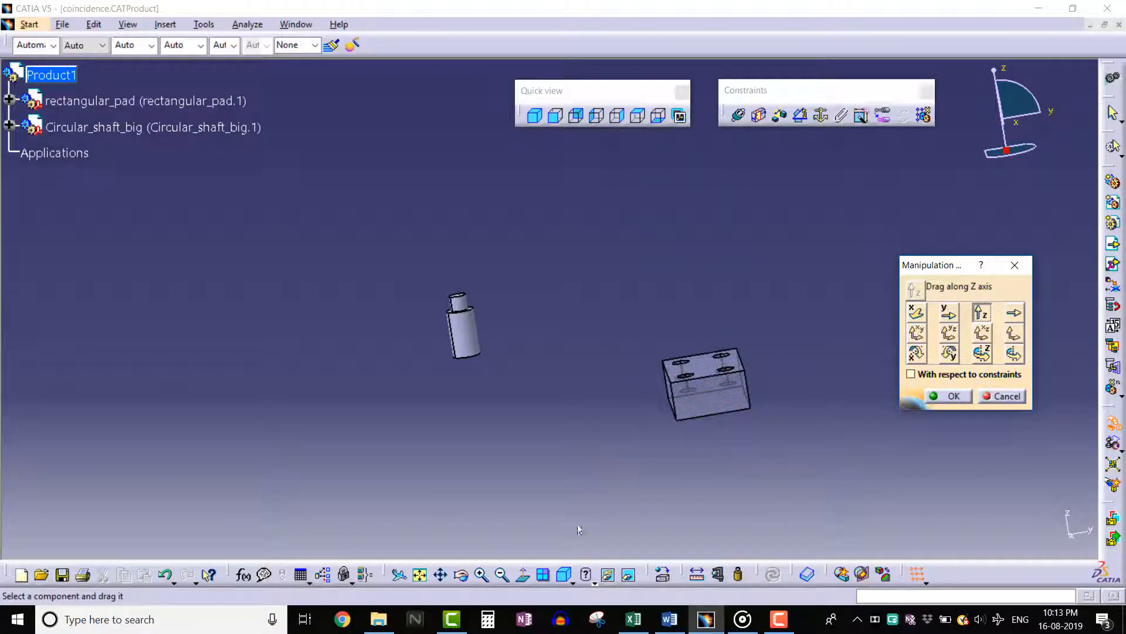
# Step: Move the rectangular pad along one of its own short top edges as the translation axis
pyautogui.click(564, 575)
pyautogui.moveTo(603, 422); pyautogui.dragTo(535, 339, button='middle')
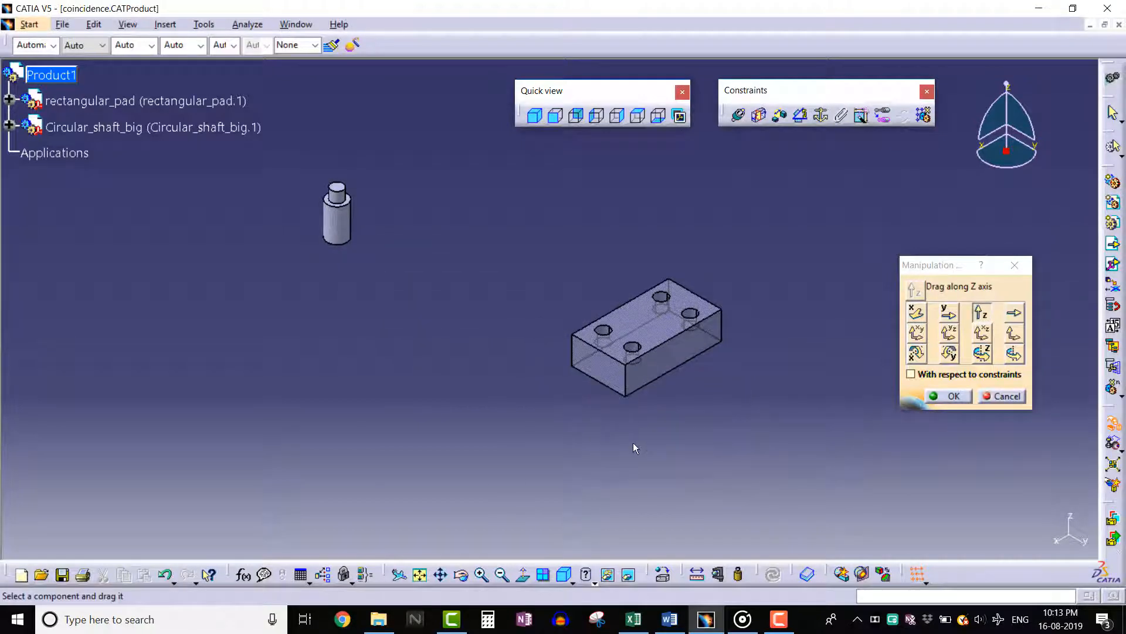
pyautogui.click(1014, 315)
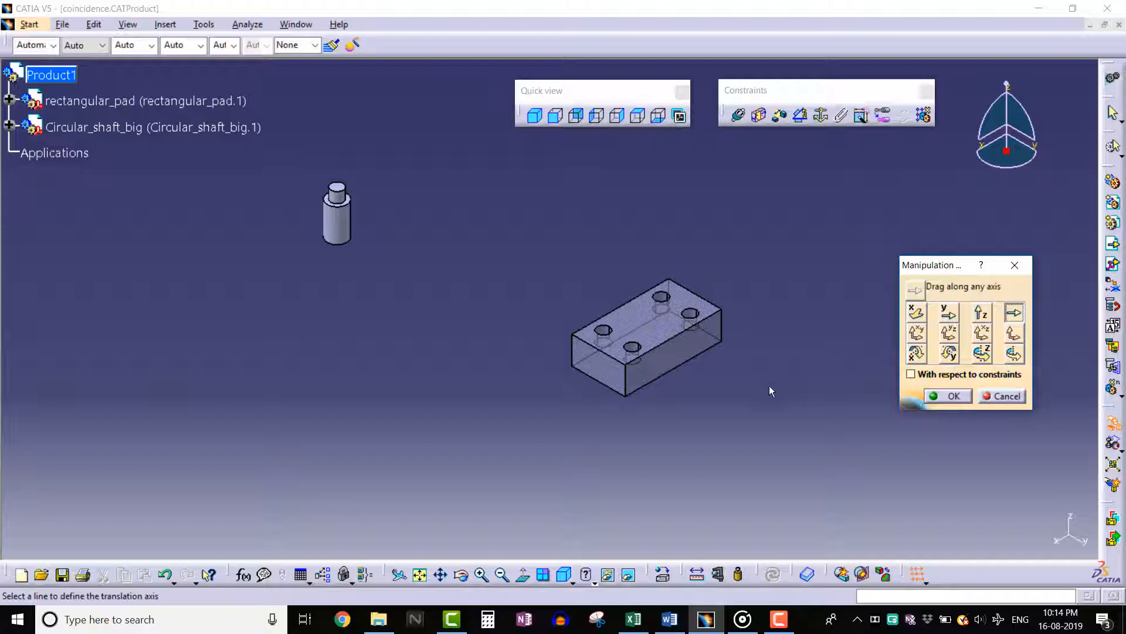
pyautogui.click(609, 354)
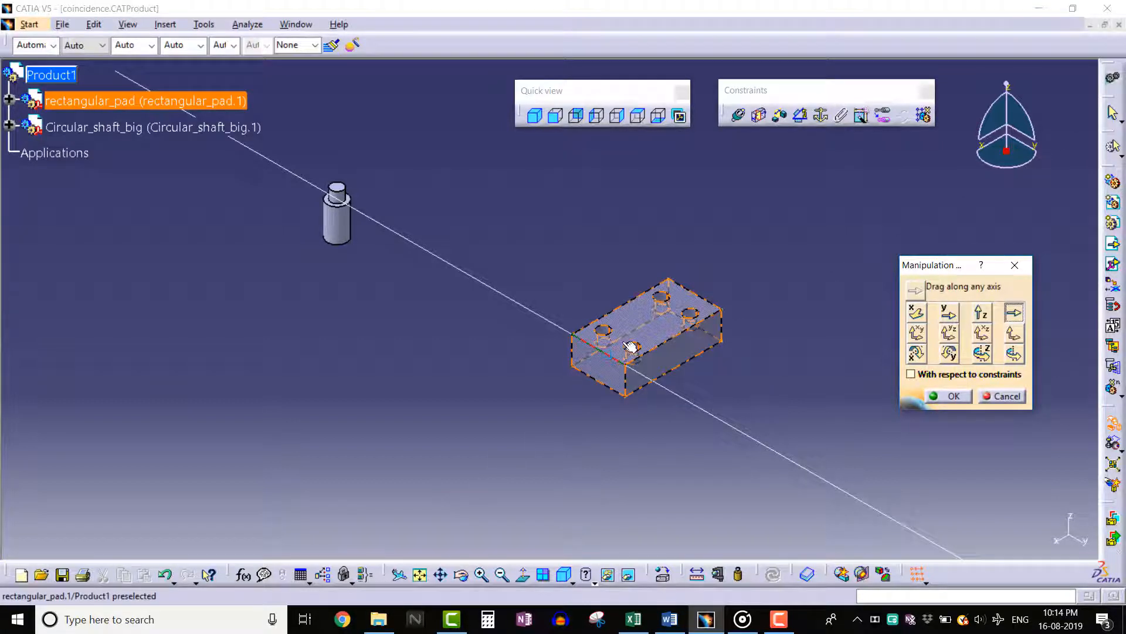
pyautogui.moveTo(608, 353); pyautogui.dragTo(632, 373)
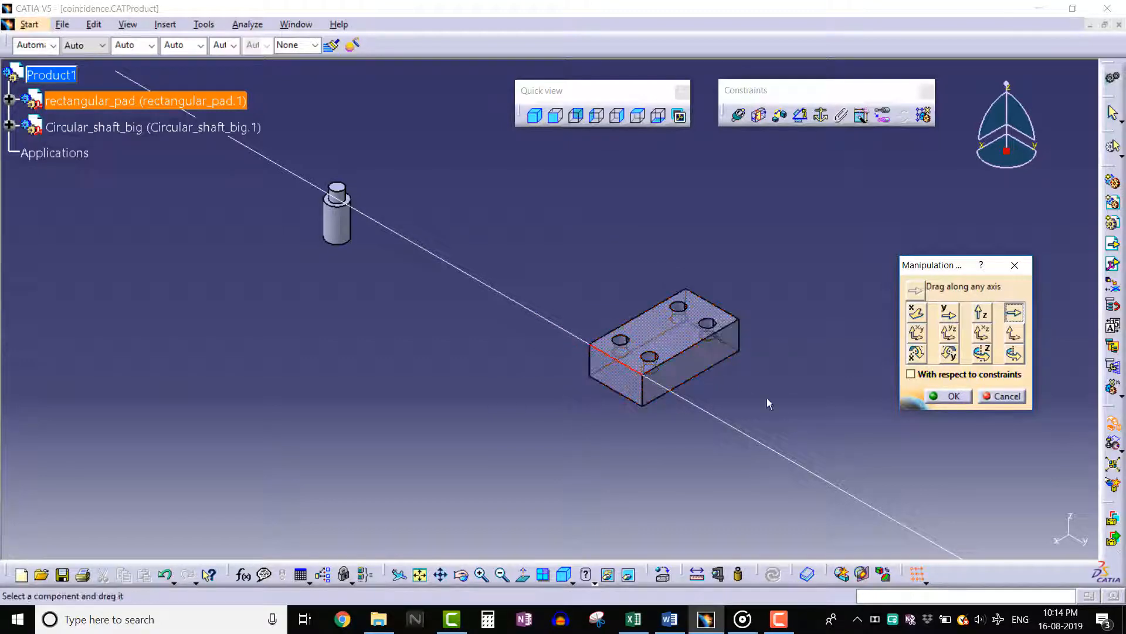
pyautogui.click(939, 401)
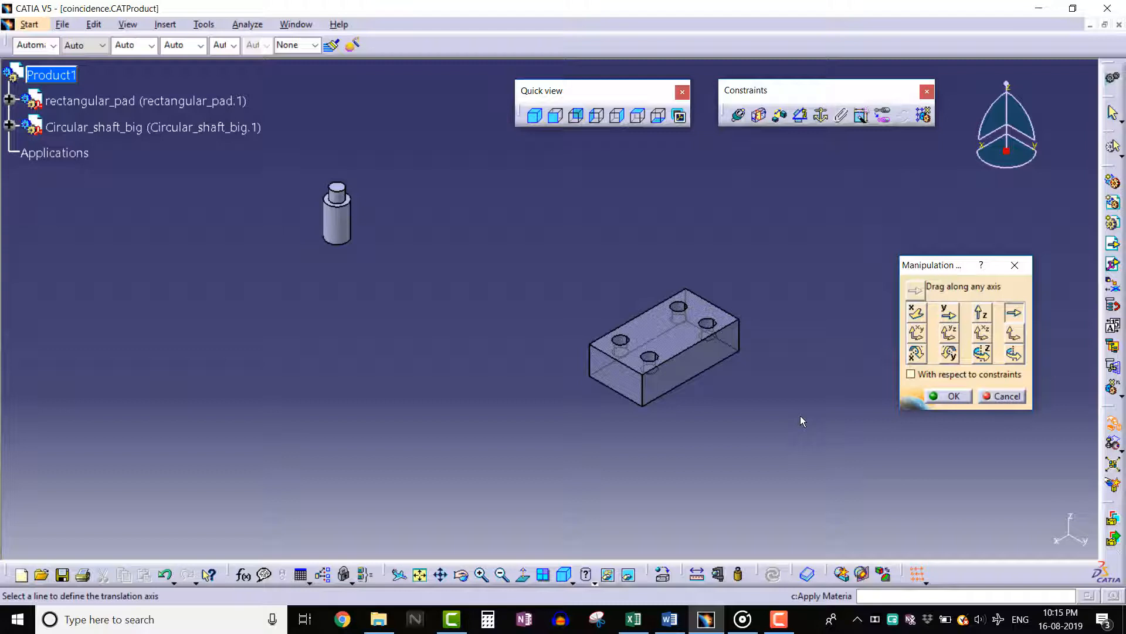
# Step: Move the rectangular pad within the XY plane in the top view and within the YZ plane in the front view
pyautogui.click(917, 337)
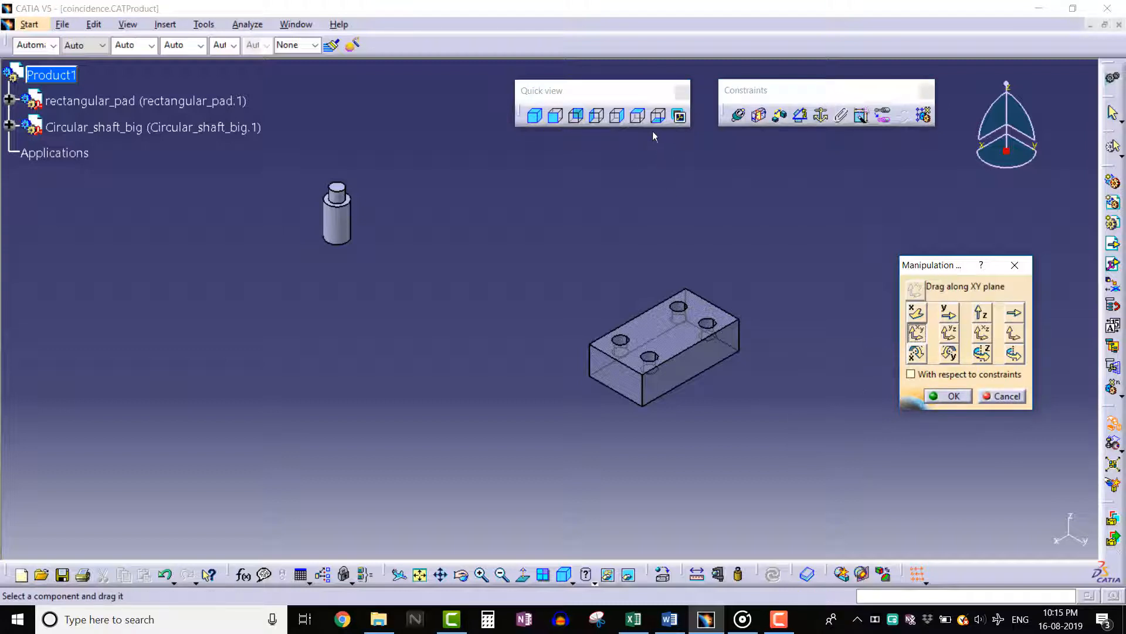
pyautogui.click(637, 116)
pyautogui.moveTo(595, 250); pyautogui.dragTo(681, 258)
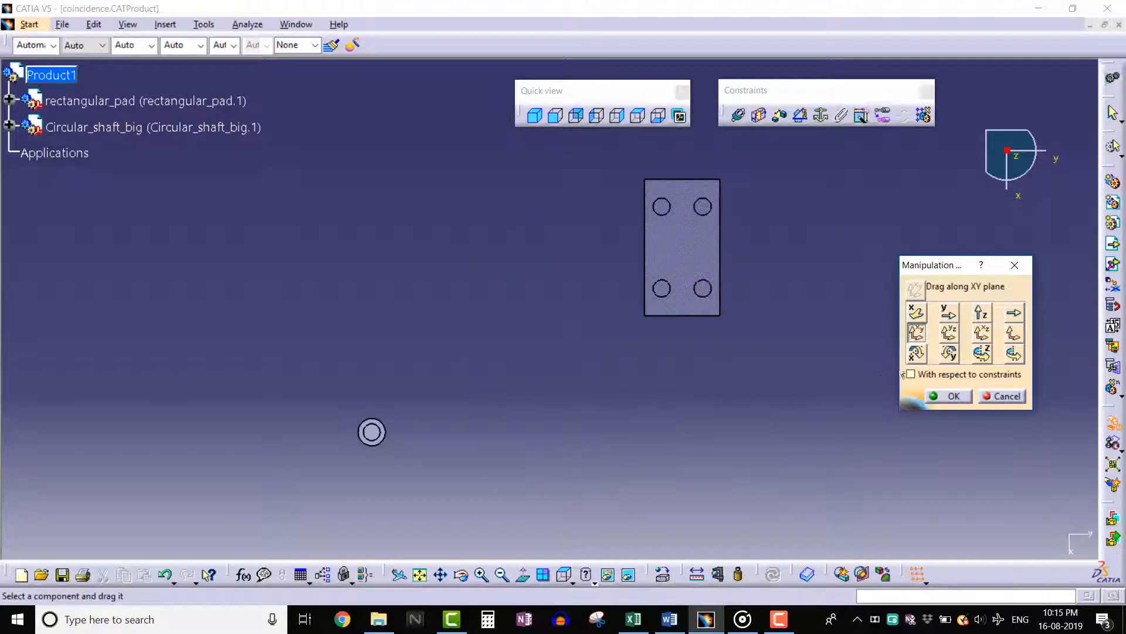
pyautogui.click(948, 332)
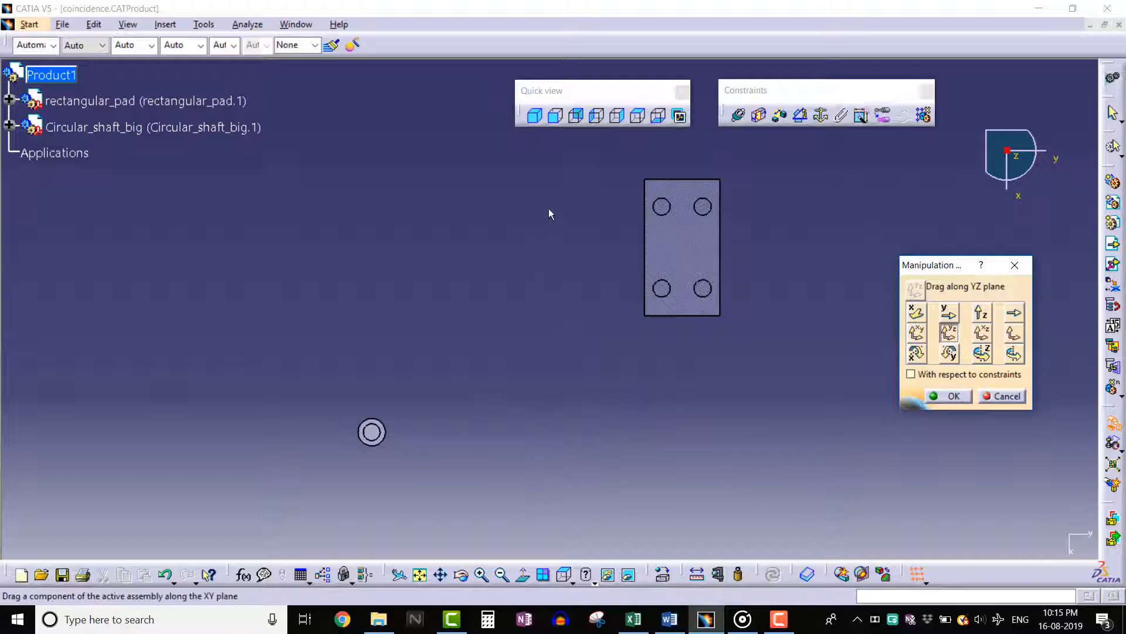
pyautogui.click(555, 115)
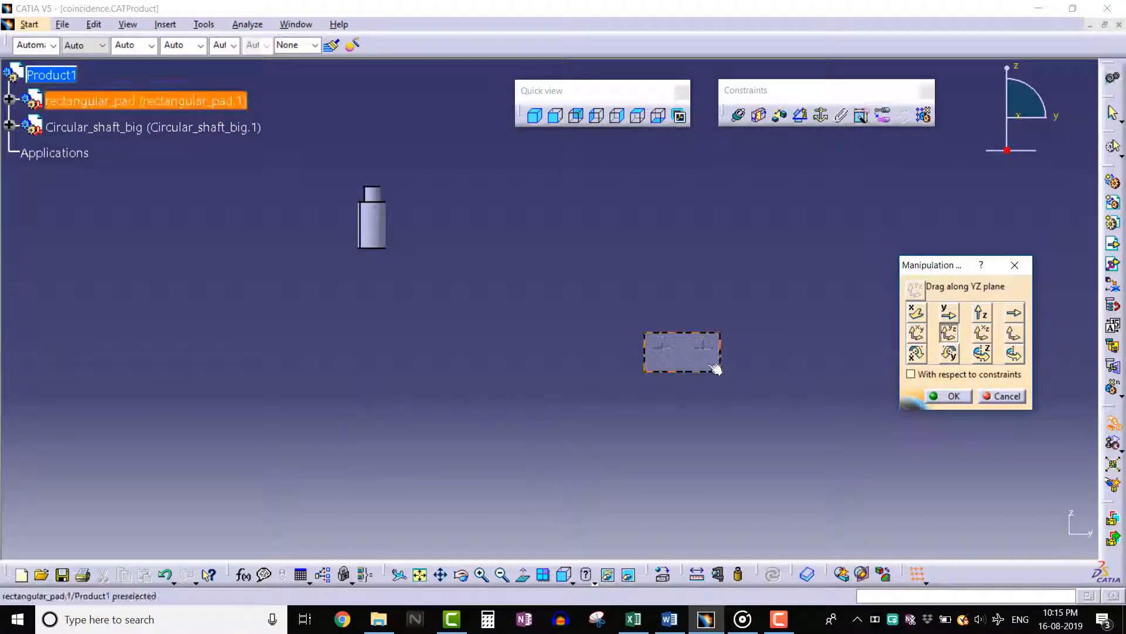
pyautogui.moveTo(716, 368); pyautogui.dragTo(757, 325)
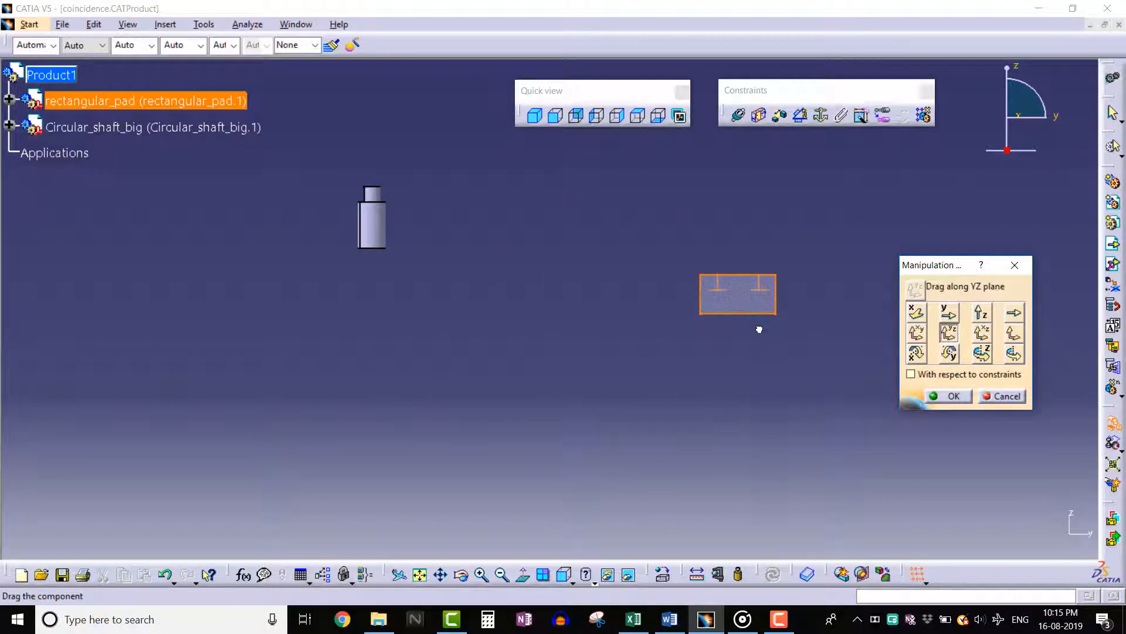
# Step: Move the rectangular pad within the XZ plane, working from a side view
pyautogui.click(983, 333)
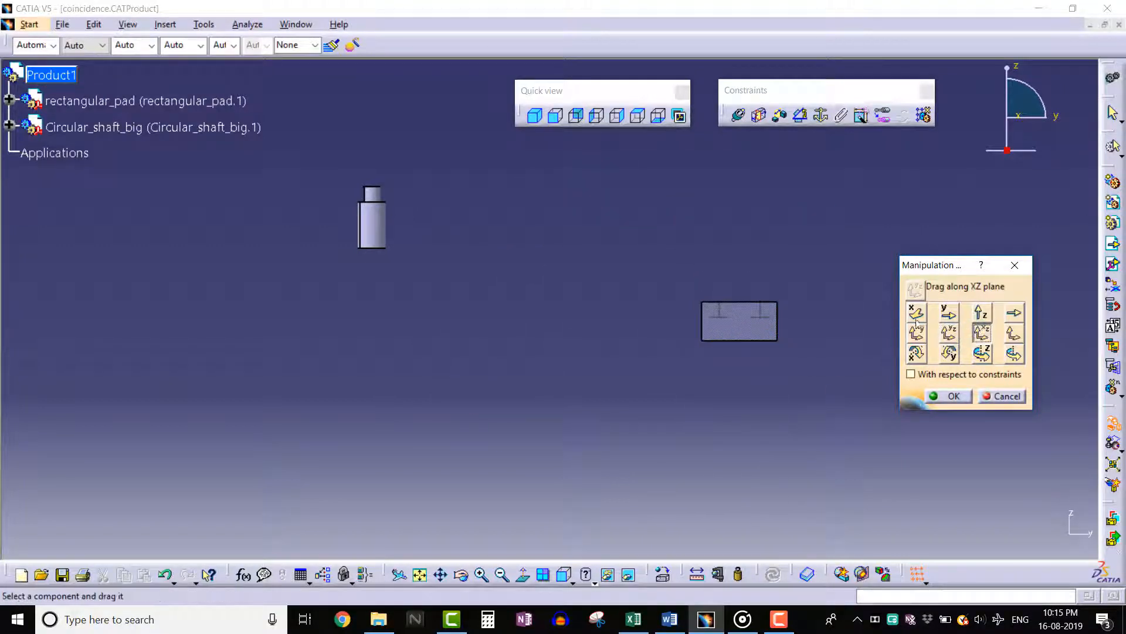
pyautogui.click(618, 118)
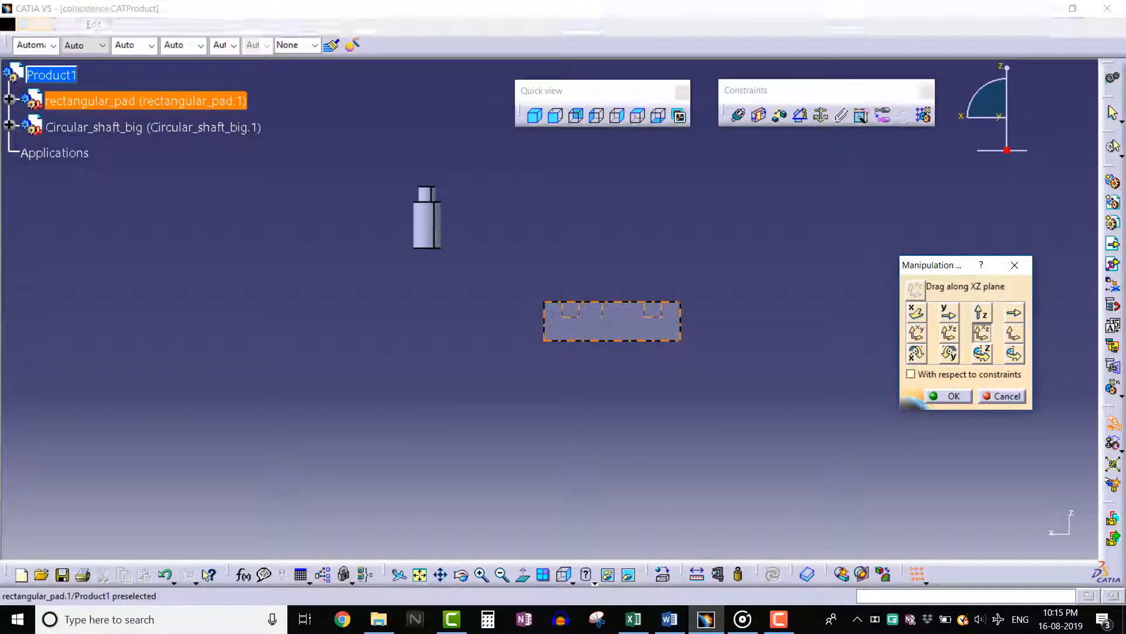
pyautogui.moveTo(612, 322); pyautogui.dragTo(666, 266)
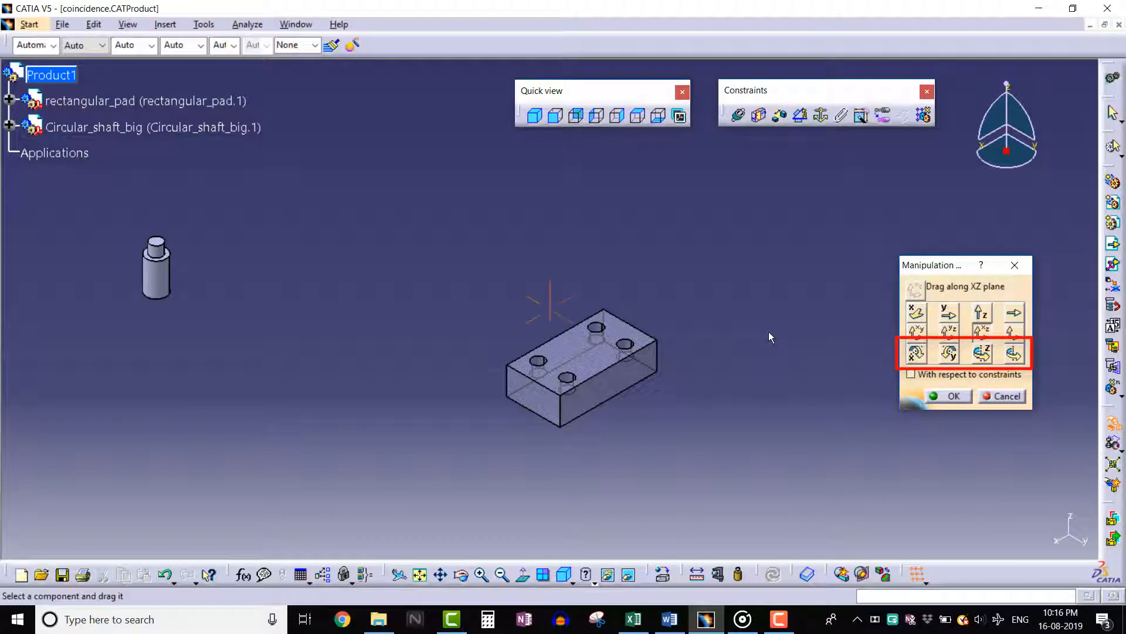
# Step: Rotate the rectangular pad around the X axis and return it to roughly its level orientation
pyautogui.moveTo(770, 332); pyautogui.dragTo(761, 368, button='middle')
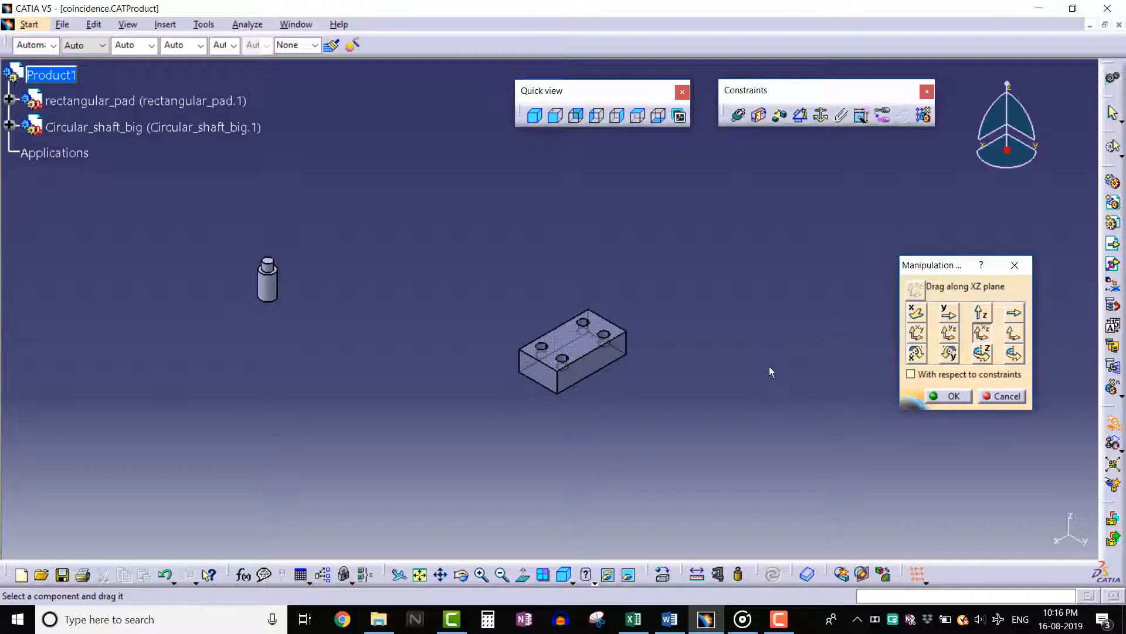
pyautogui.click(915, 352)
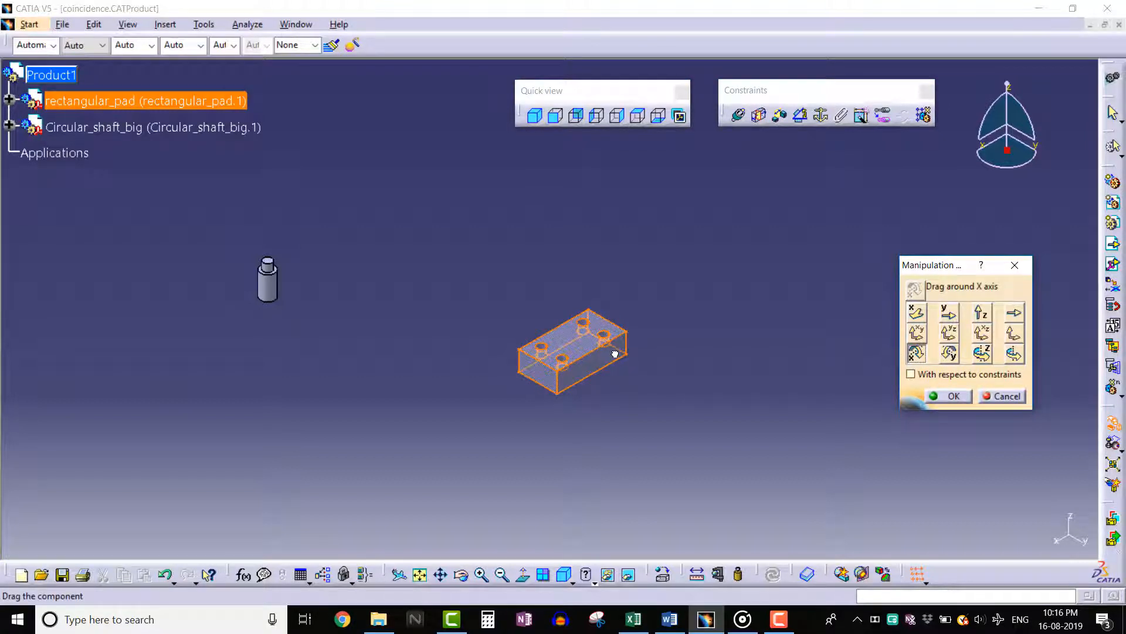
pyautogui.moveTo(614, 354); pyautogui.dragTo(533, 317)
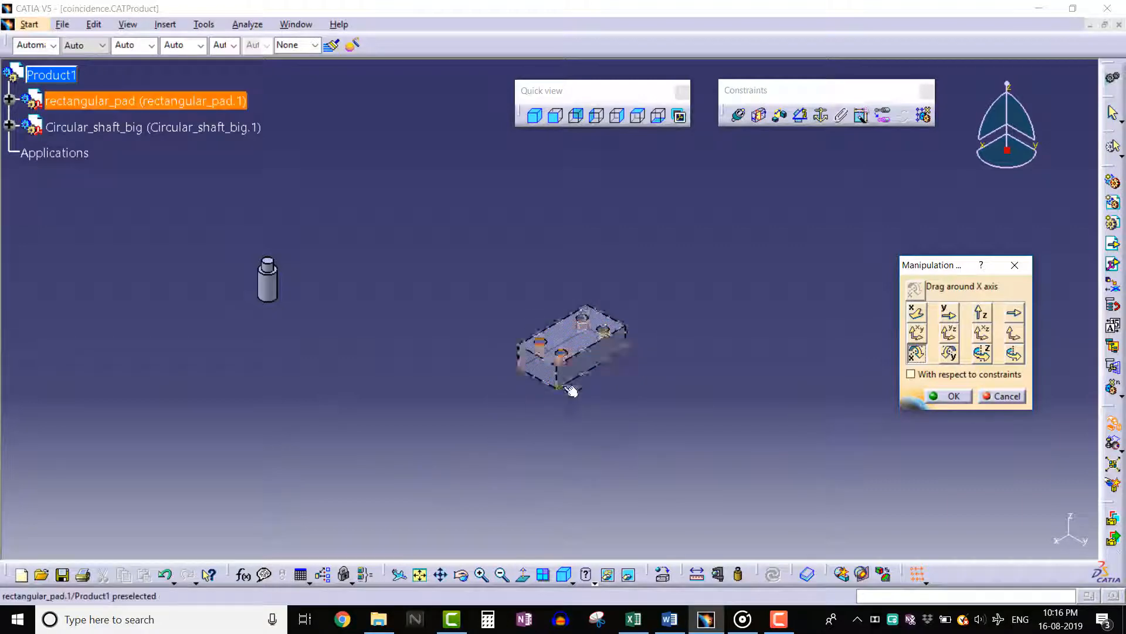
# Step: Rotate the rectangular pad around the Y axis and switch the manipulation to rotation around the Z axis
pyautogui.click(948, 353)
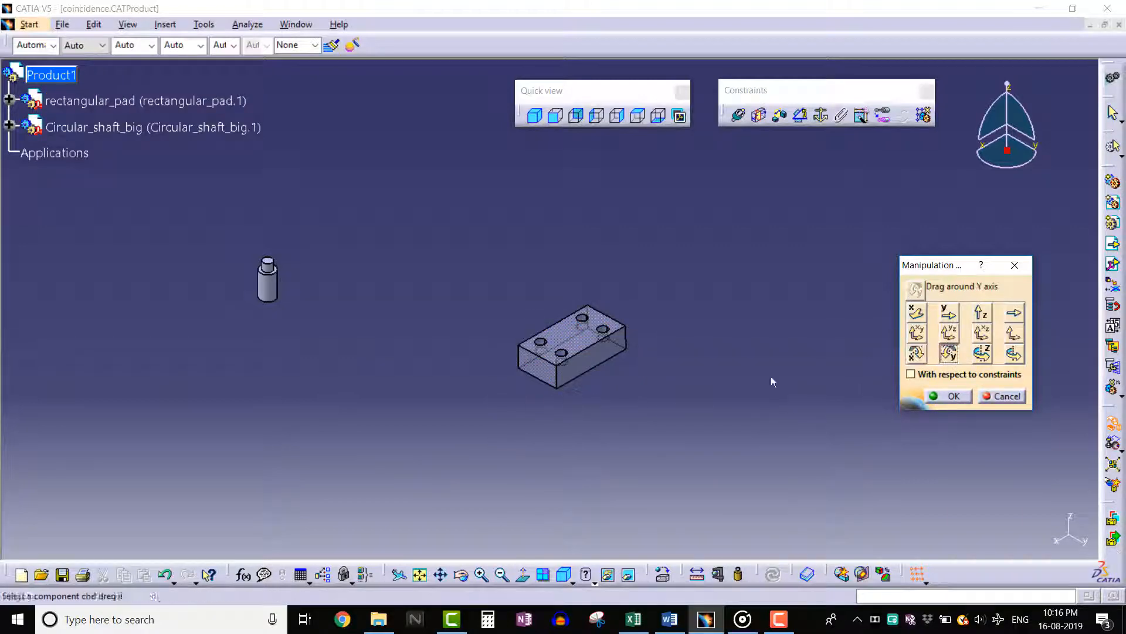
pyautogui.moveTo(557, 377); pyautogui.dragTo(489, 342)
pyautogui.moveTo(371, 432); pyautogui.dragTo(487, 364)
pyautogui.click(982, 353)
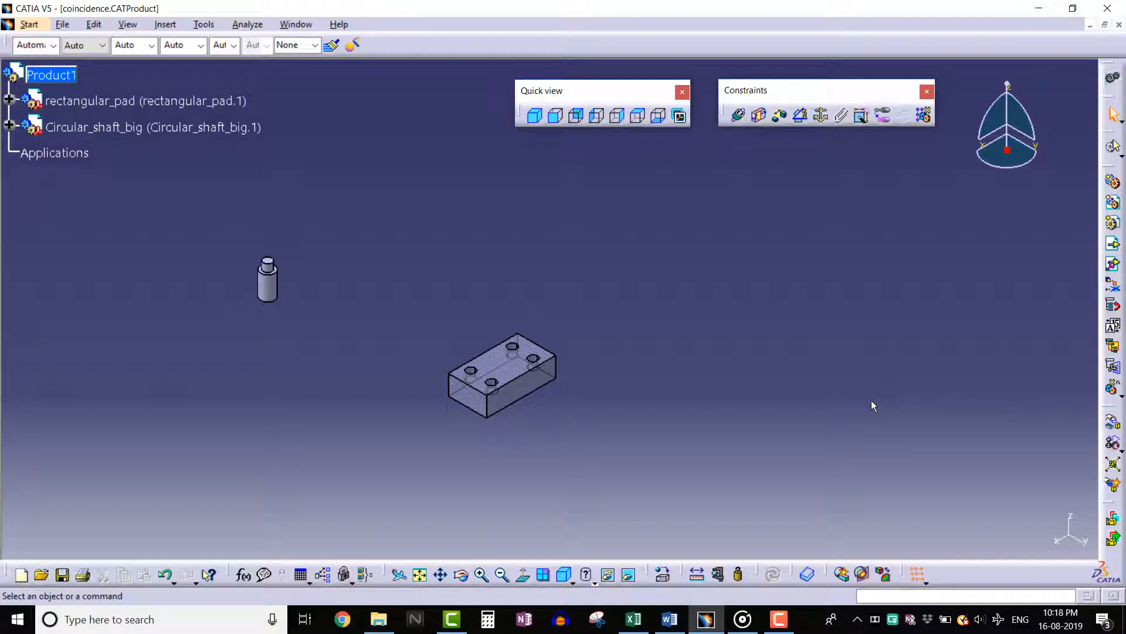
# Step: Fix the rectangular pad in place with a Fix Component constraint
pyautogui.click(821, 115)
pyautogui.click(221, 101)
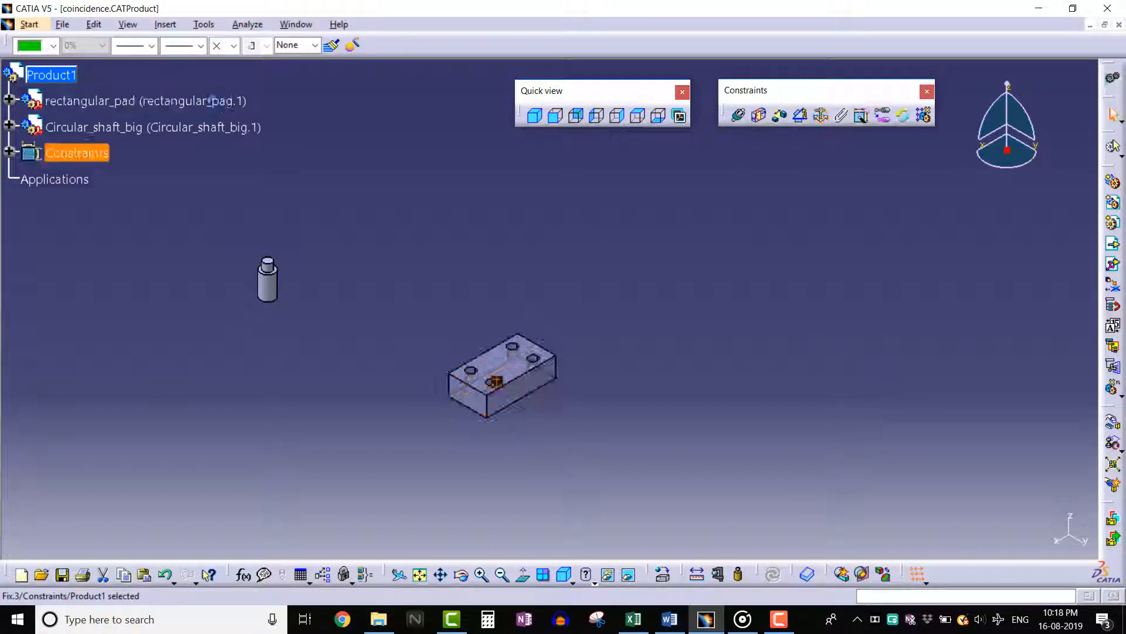
# Step: Constrain the big circular shaft's axis coincident with the axis of the pad's leftmost hole and update the assembly
pyautogui.click(737, 115)
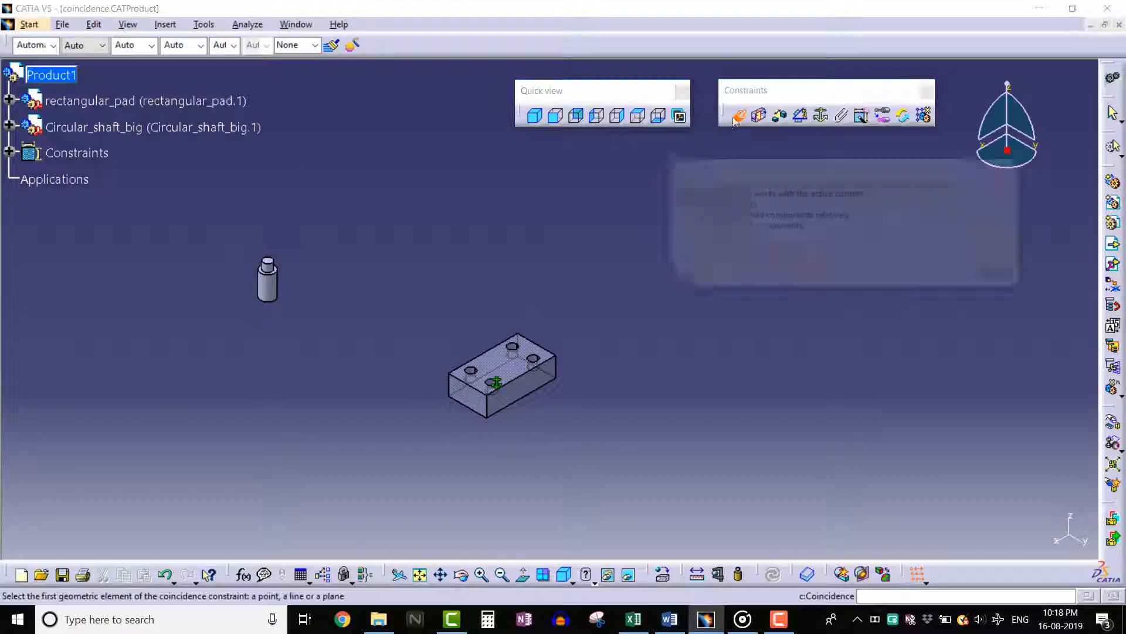
pyautogui.click(999, 275)
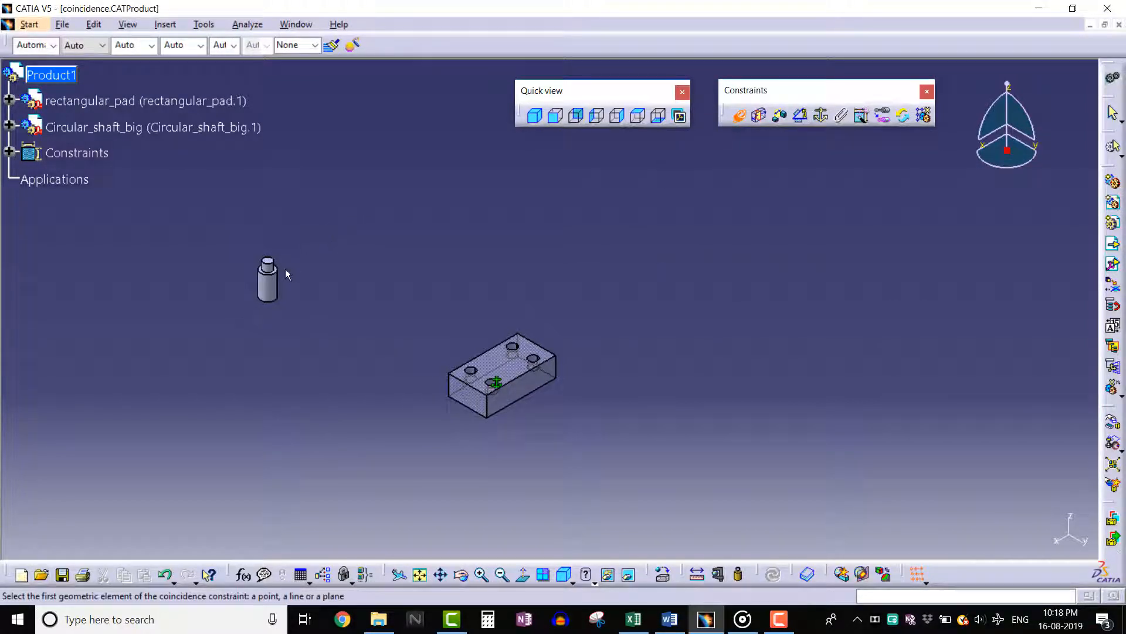
pyautogui.click(270, 280)
pyautogui.moveTo(397, 368); pyautogui.dragTo(456, 256, button='middle')
pyautogui.click(495, 389)
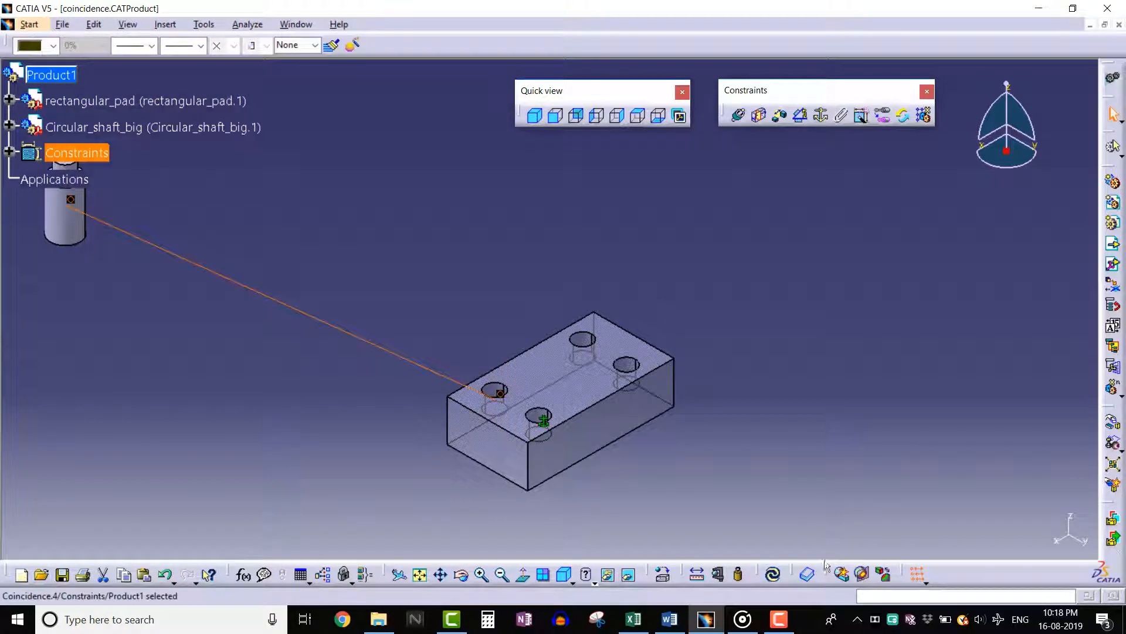
pyautogui.click(773, 573)
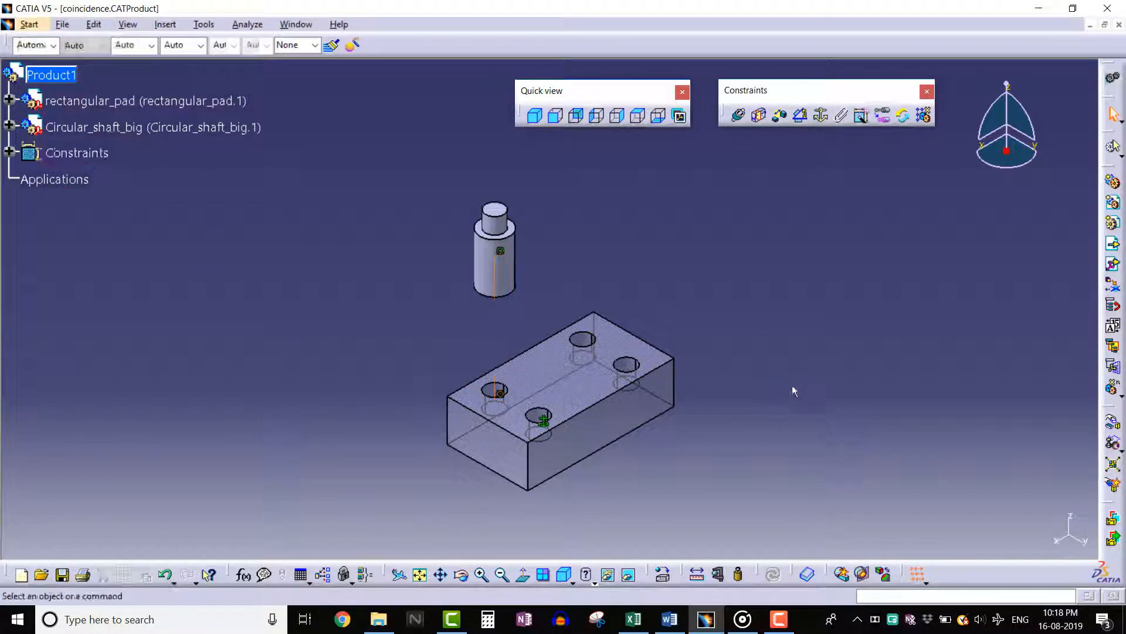
# Step: Snap the shaft using its own axis and invert the direction so its narrow end points down toward the pad
pyautogui.click(1113, 444)
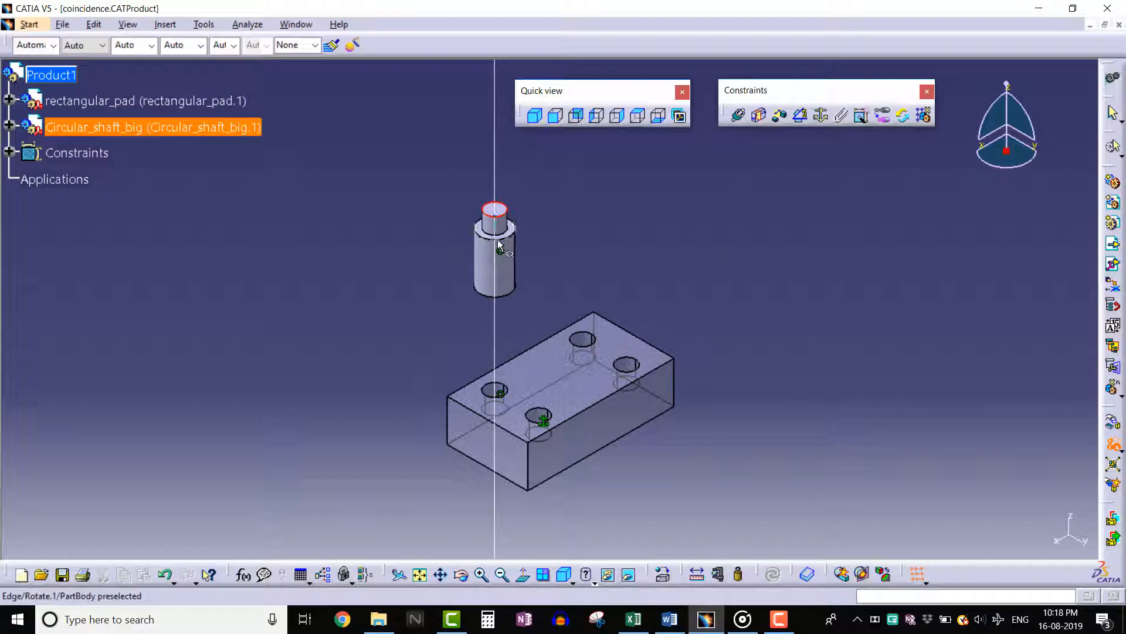
pyautogui.click(495, 257)
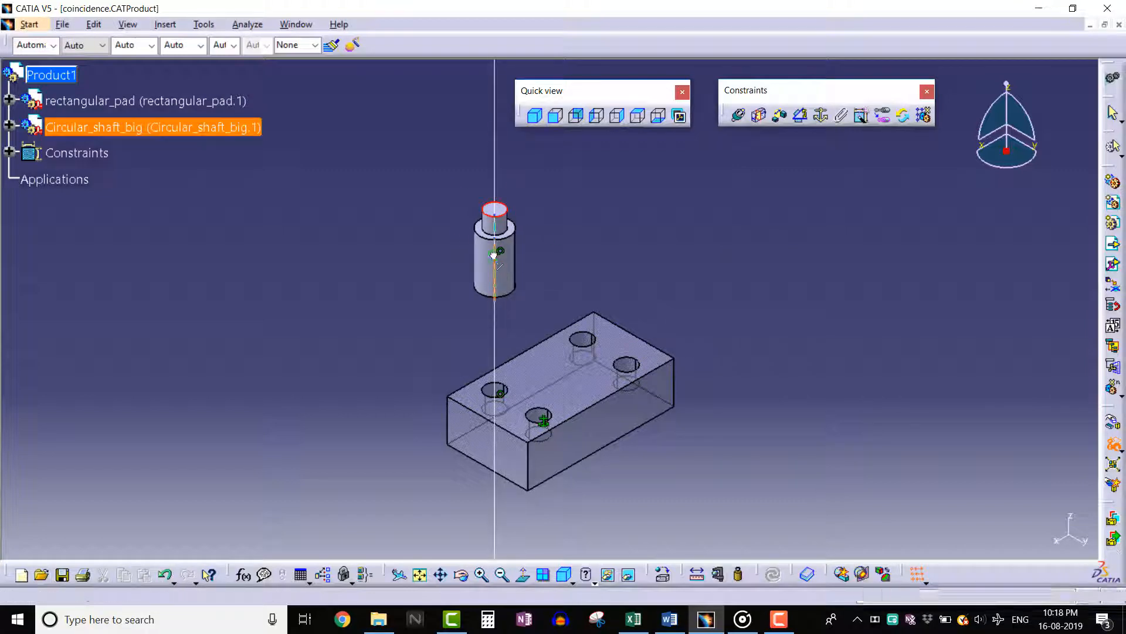
pyautogui.click(496, 144)
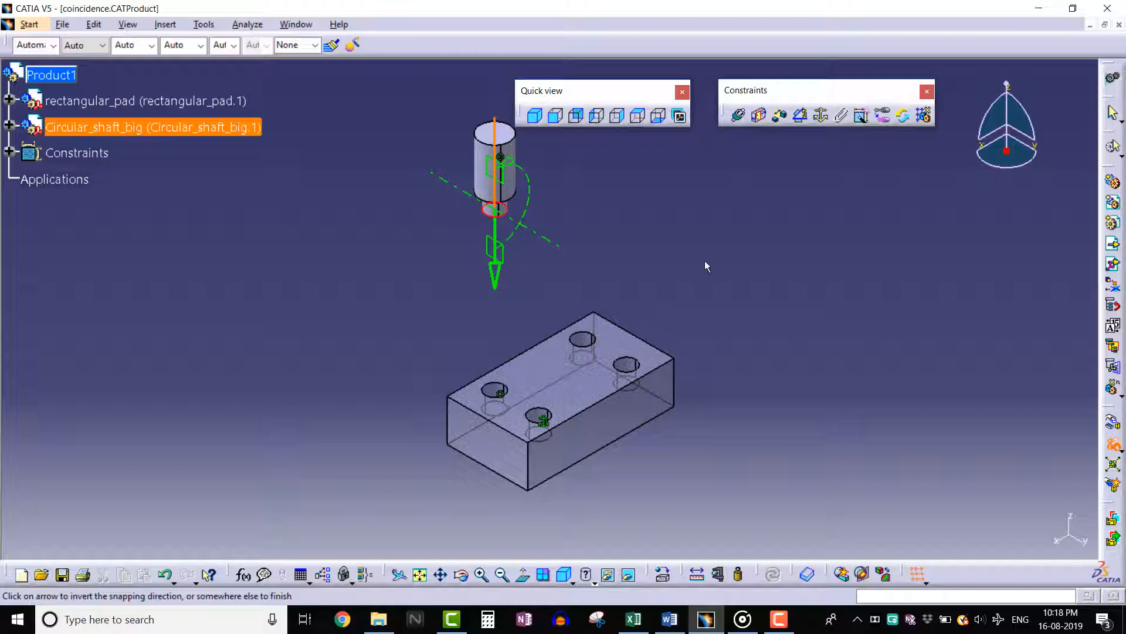
pyautogui.click(850, 311)
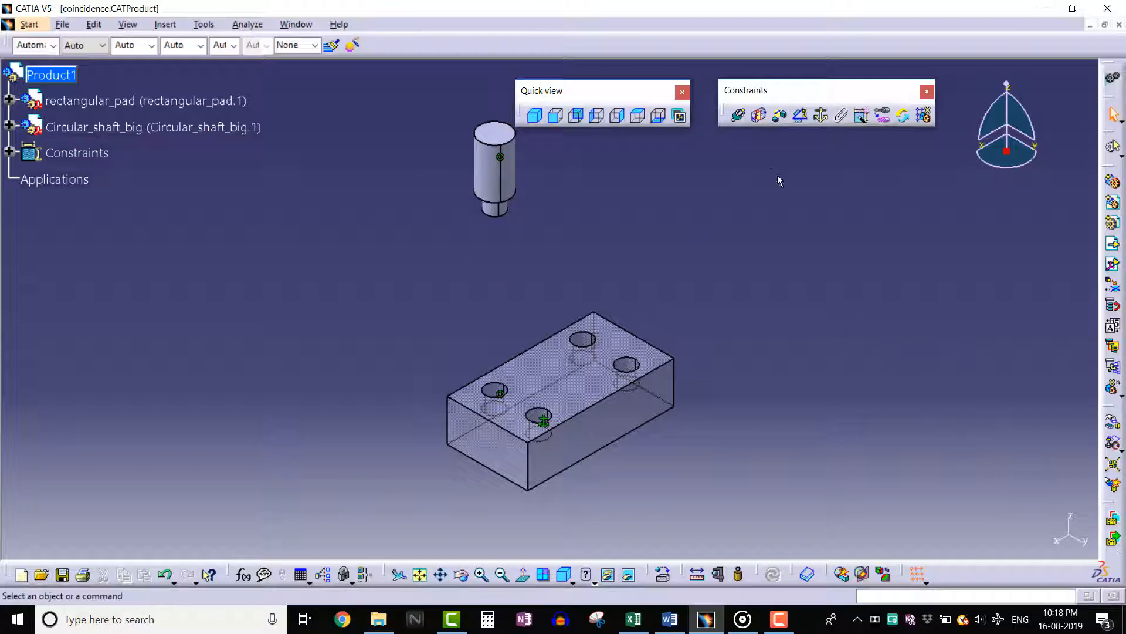
# Step: Add a contact constraint between the shaft's narrow end face and the bottom face of the pad's leftmost hole, and update the assembly
pyautogui.click(759, 115)
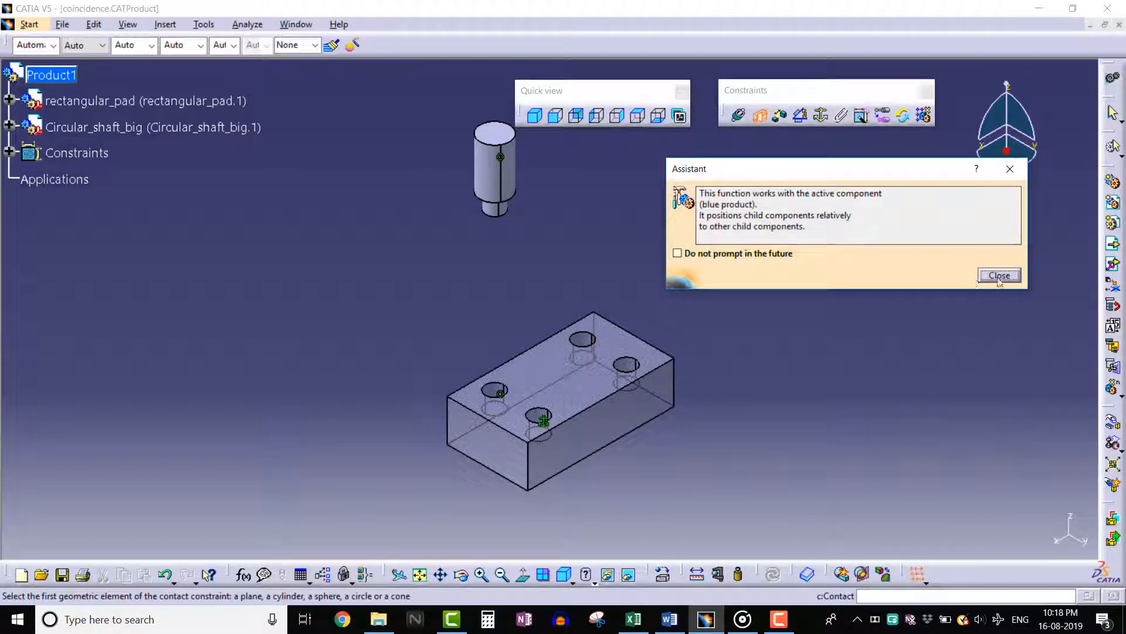
pyautogui.click(997, 272)
pyautogui.moveTo(571, 311); pyautogui.dragTo(507, 177, button='middle')
pyautogui.click(518, 160)
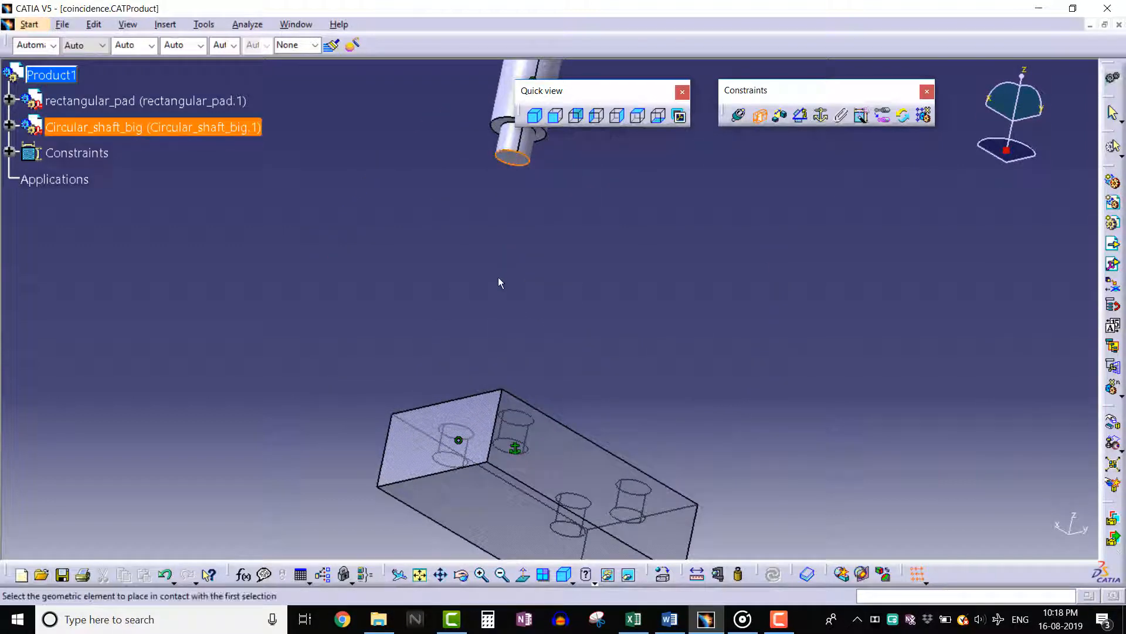
pyautogui.moveTo(498, 277); pyautogui.dragTo(488, 377, button='middle')
pyautogui.click(488, 377)
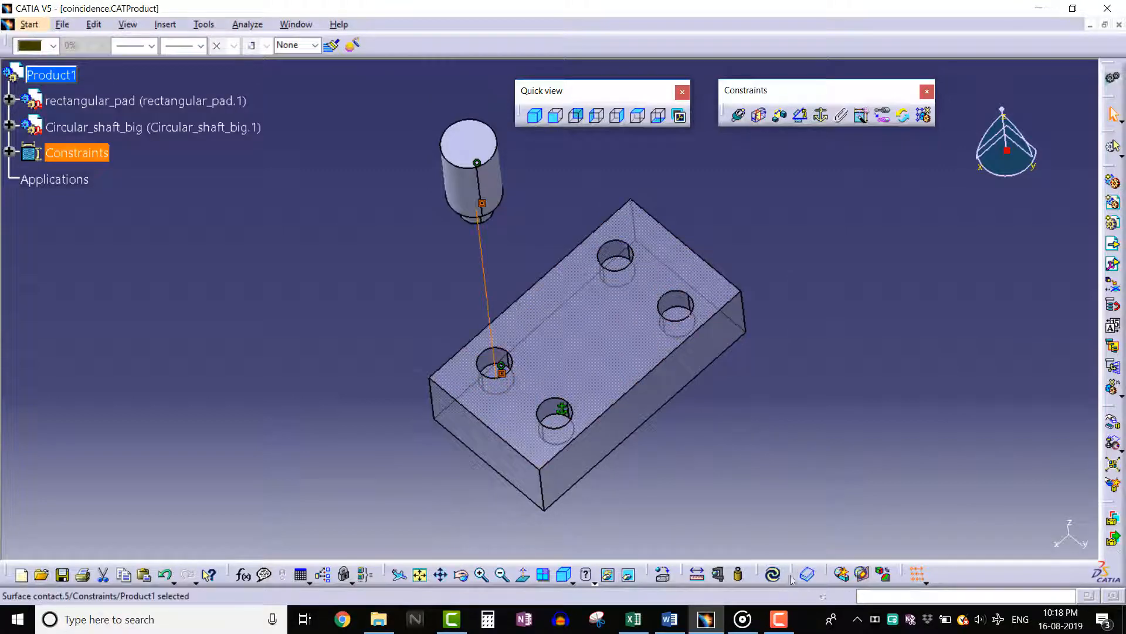
pyautogui.click(774, 574)
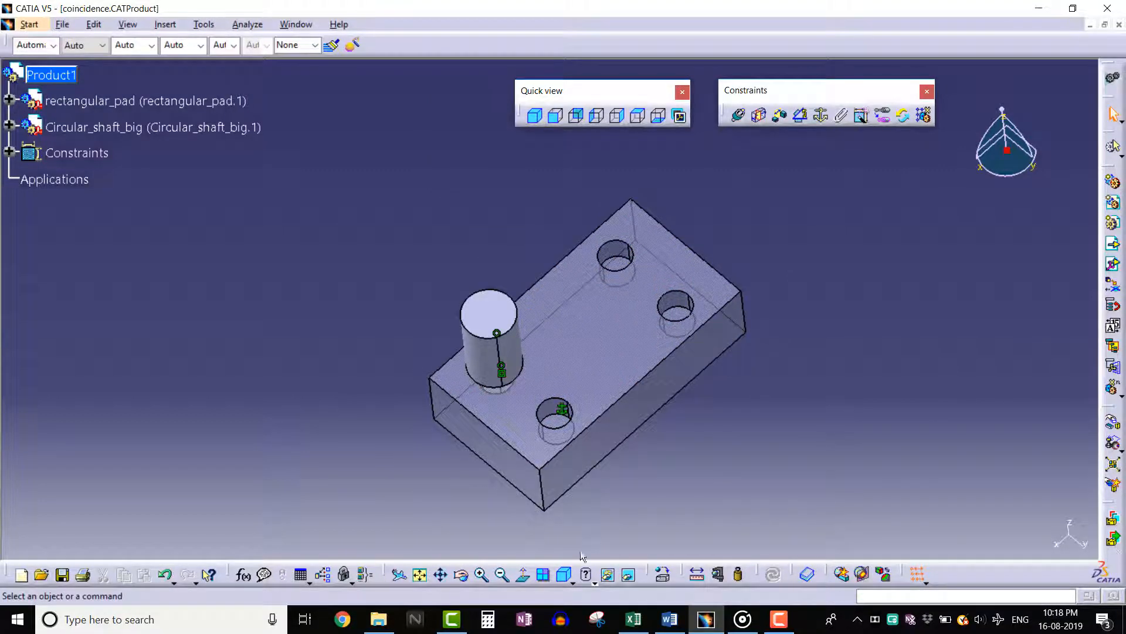
pyautogui.click(566, 575)
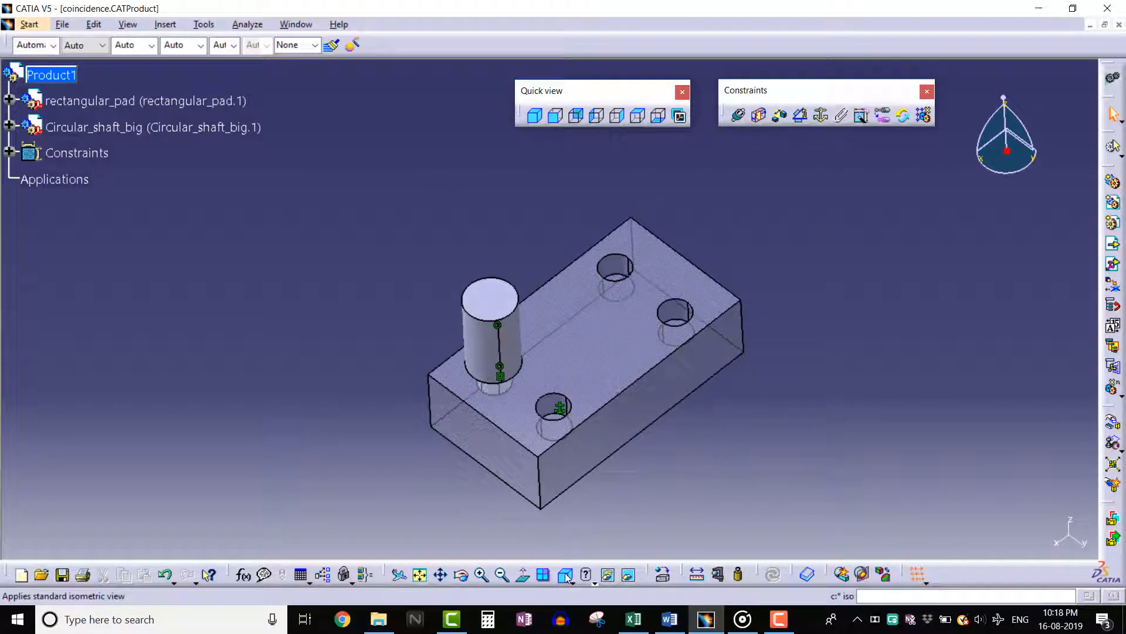
pyautogui.click(422, 575)
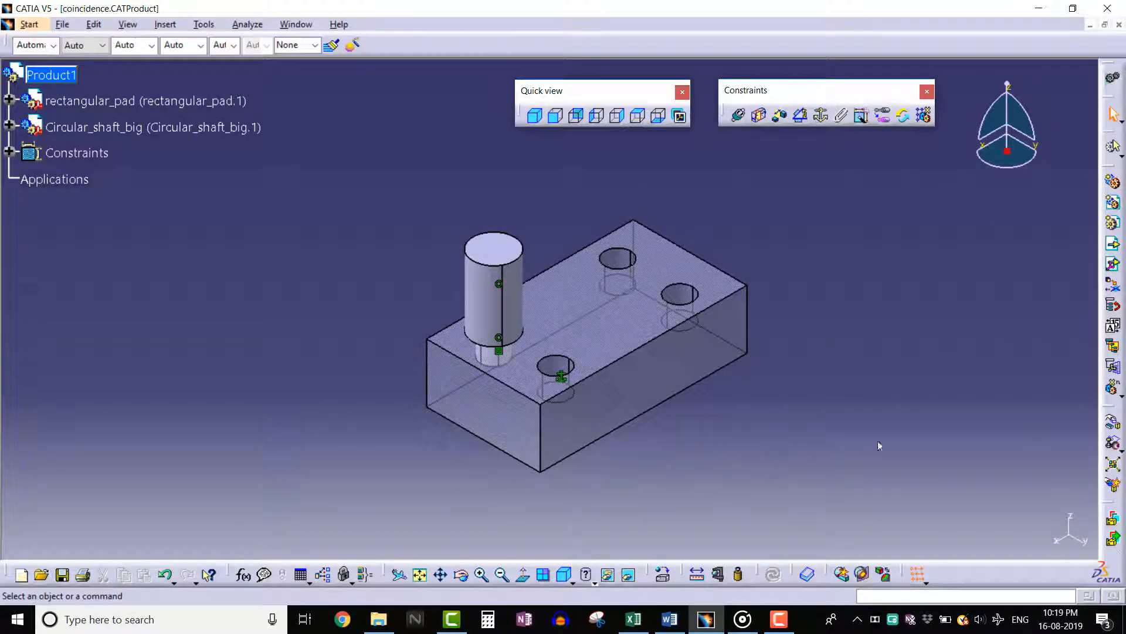
# Step: Move the big circular shaft up along the Z axis out of the hole with Manipulation, and update the assembly to reseat it
pyautogui.click(1112, 422)
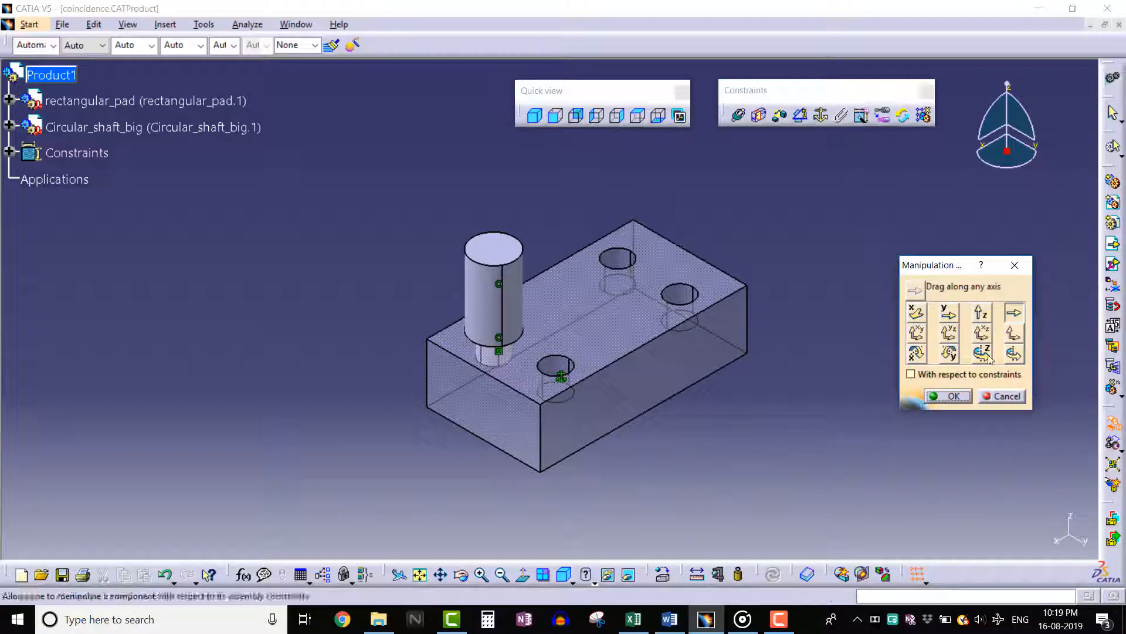
pyautogui.click(982, 311)
pyautogui.moveTo(506, 305); pyautogui.dragTo(496, 145)
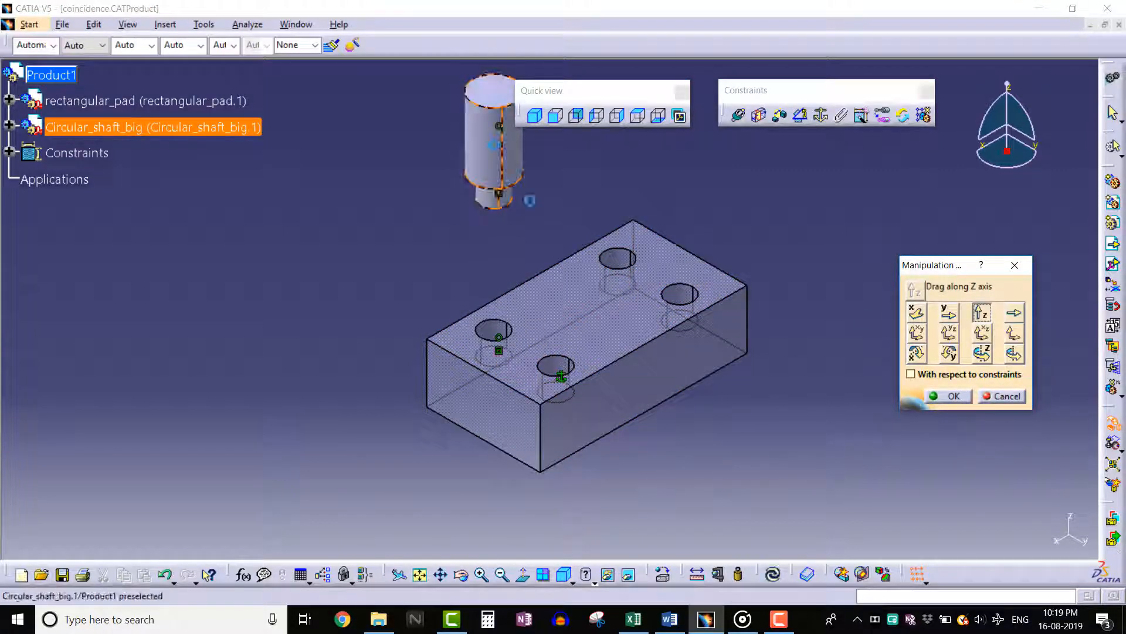
pyautogui.click(950, 396)
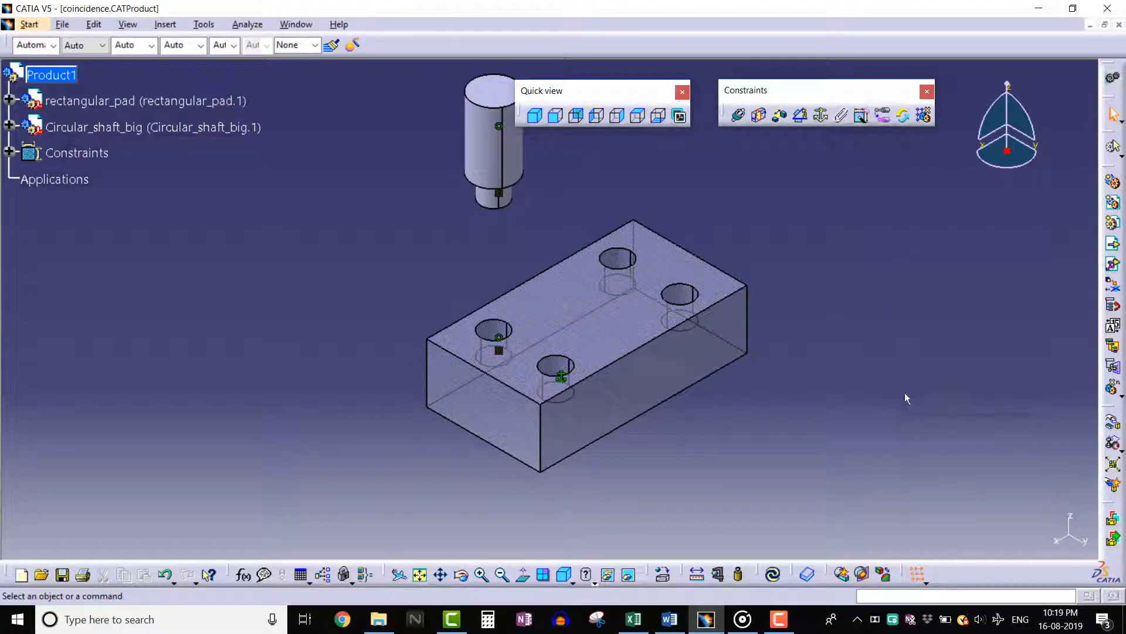
pyautogui.click(773, 574)
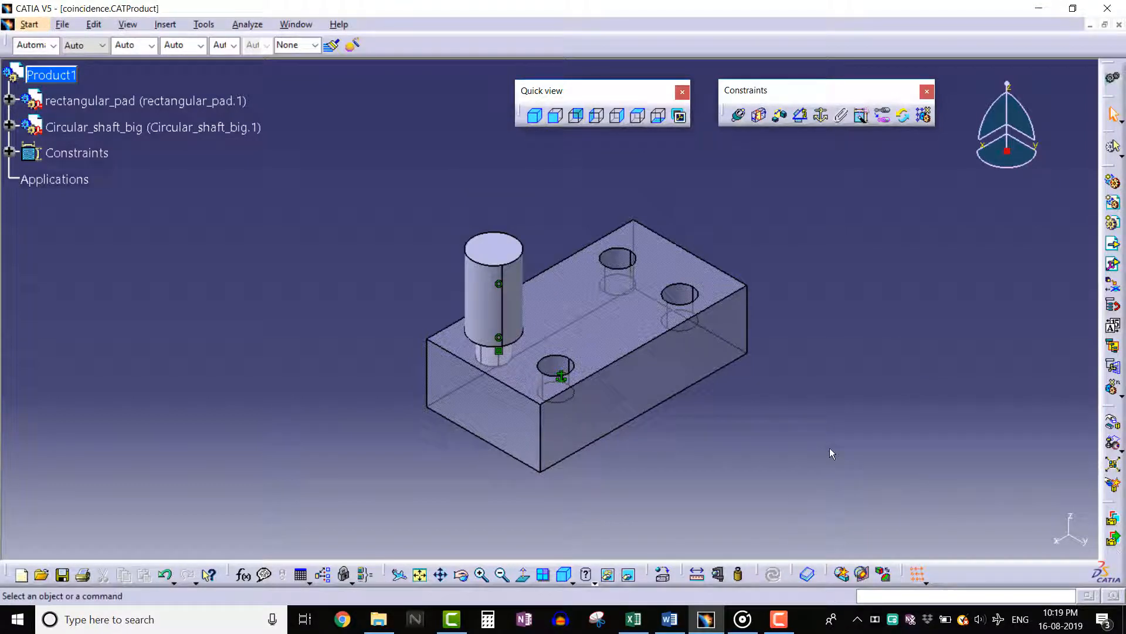